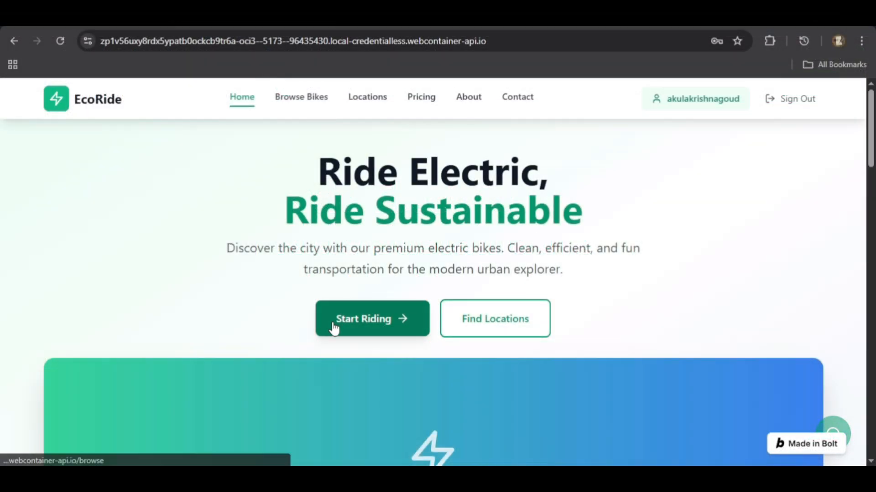
Open the bike catalogue from the home page and start a booking for the Urban Explorer city bike.
left_click(358, 330)
scroll(357, 311, "down", 5)
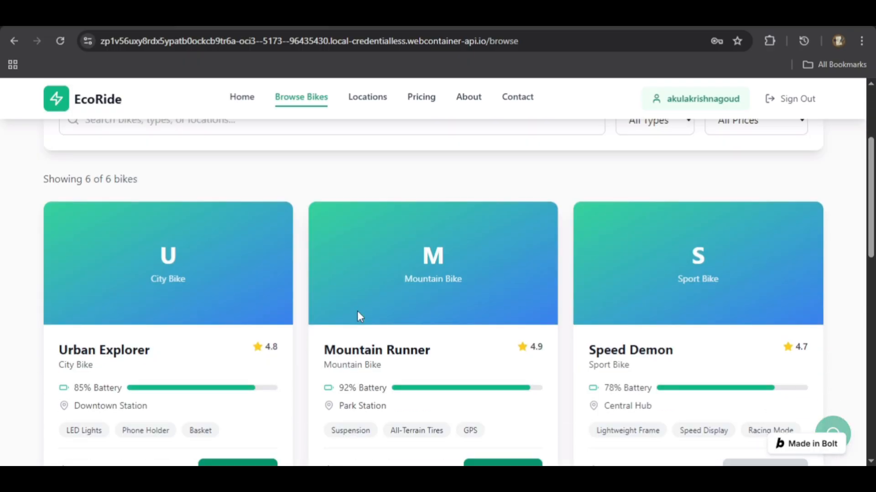
scroll(259, 358, "down", 5)
left_click(233, 339)
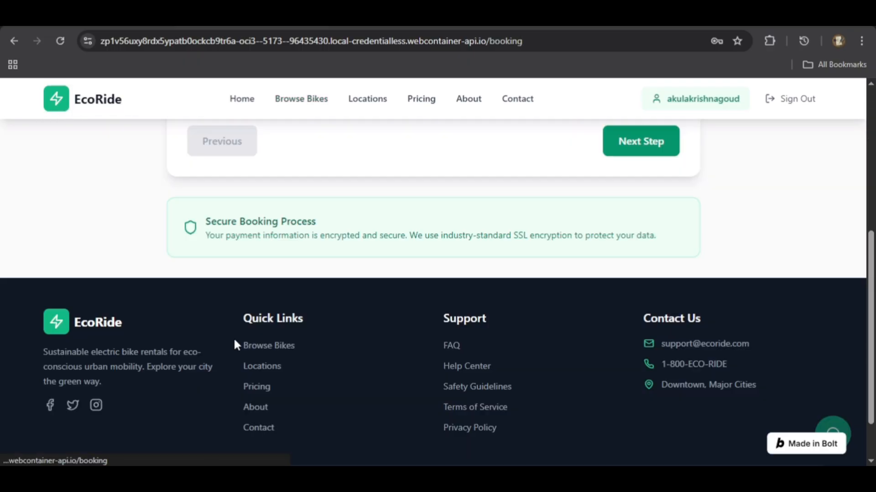
Set the pickup date to 12-10-2025 and the return date to 15-10-2025.
scroll(274, 296, "up", 5)
left_click(296, 312)
type("12-")
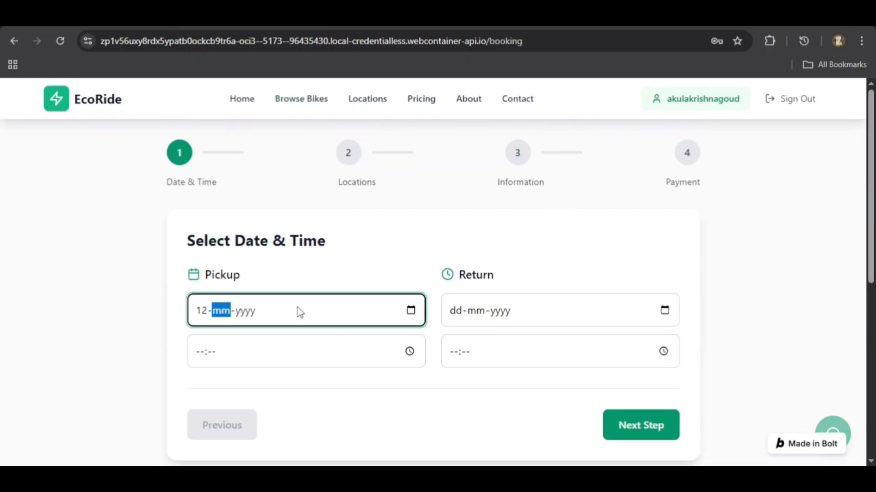
type("10-2025")
left_click(477, 312)
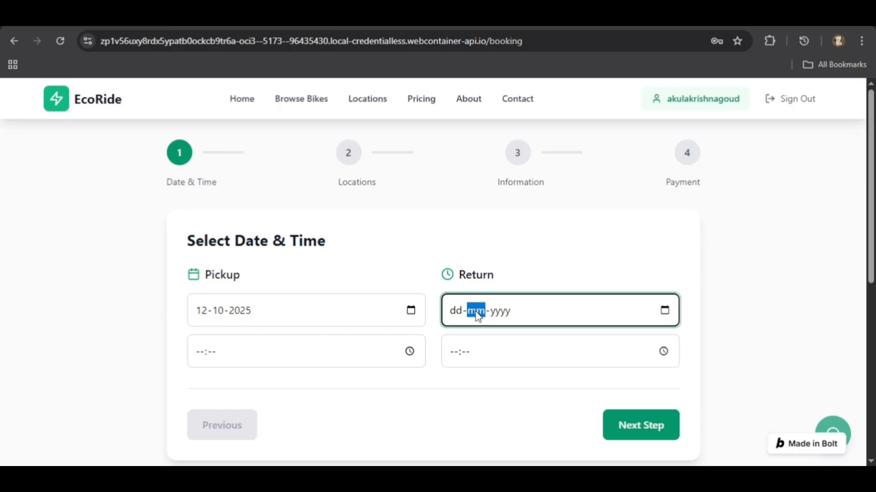
left_click(458, 315)
type("15102025")
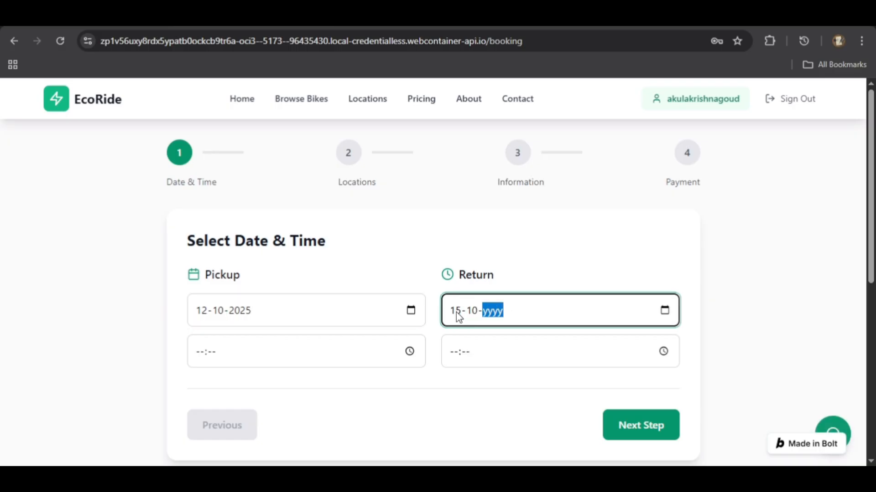
Set the pickup time to 10:12 and the return time to 01:00, and continue to the locations stage.
left_click(339, 360)
type("1012")
left_click(463, 363)
type("01:--")
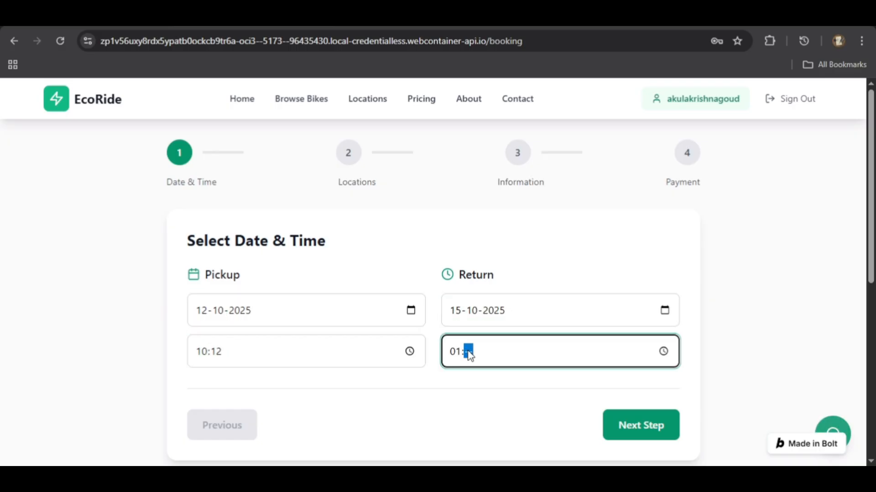
left_click(636, 425)
Choose Downtown Hub as pickup location and University Campus as return location, and continue to the personal information stage.
left_click(674, 299)
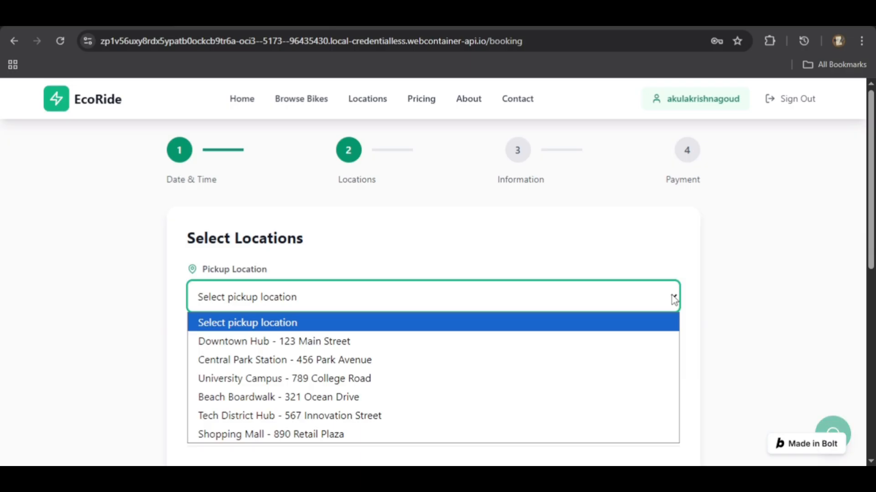
left_click(649, 338)
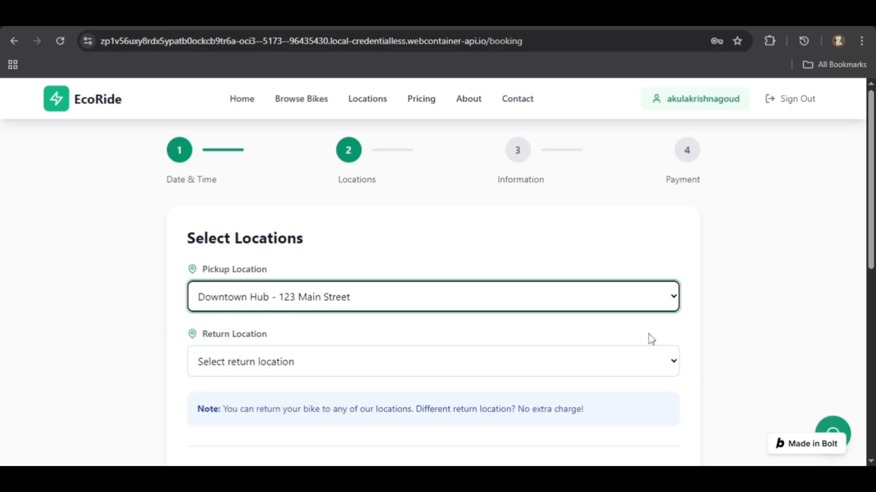
left_click(623, 357)
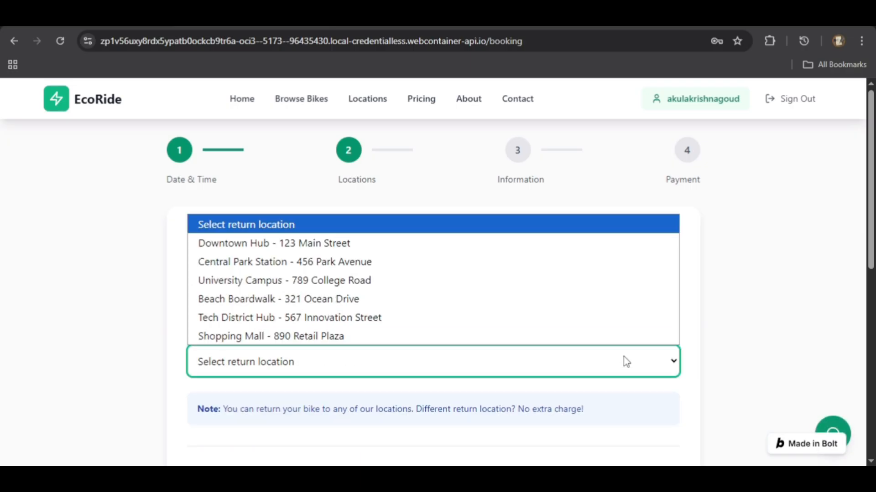
left_click(571, 277)
scroll(595, 411, "down", 3)
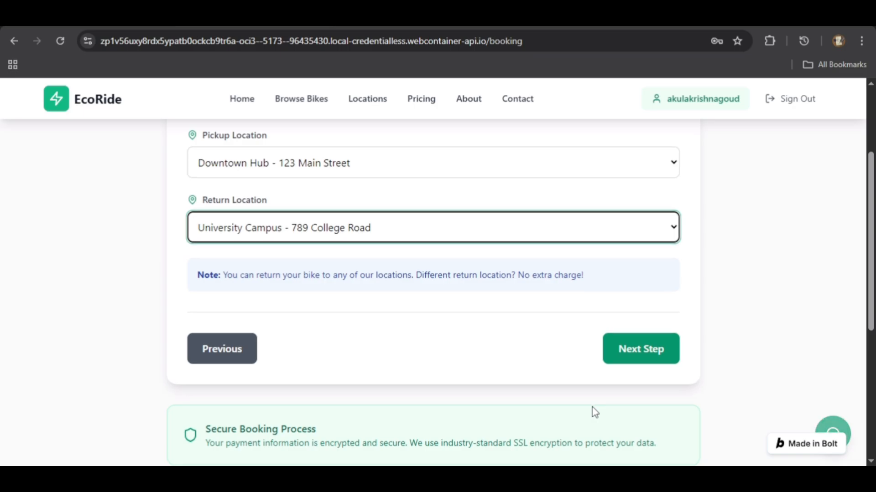
left_click(632, 349)
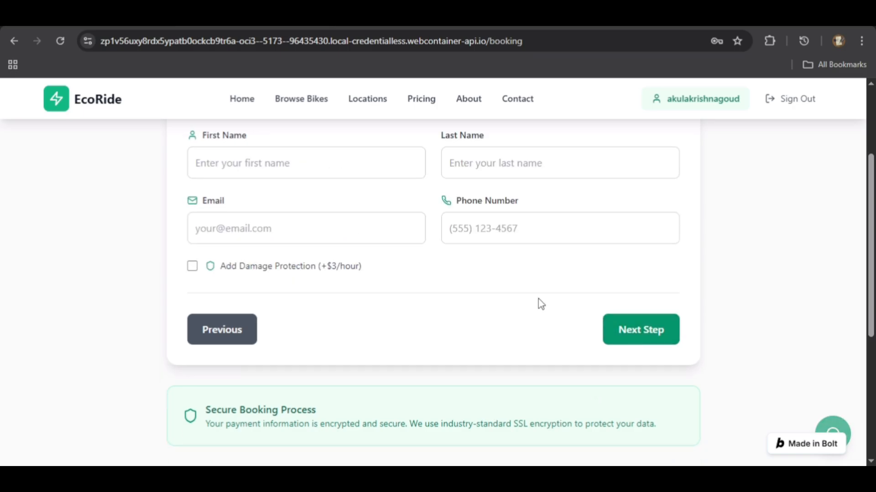
Fill in the customer's first name, last name, email and phone number in the personal information form.
scroll(540, 301, "up", 3)
left_click(327, 302)
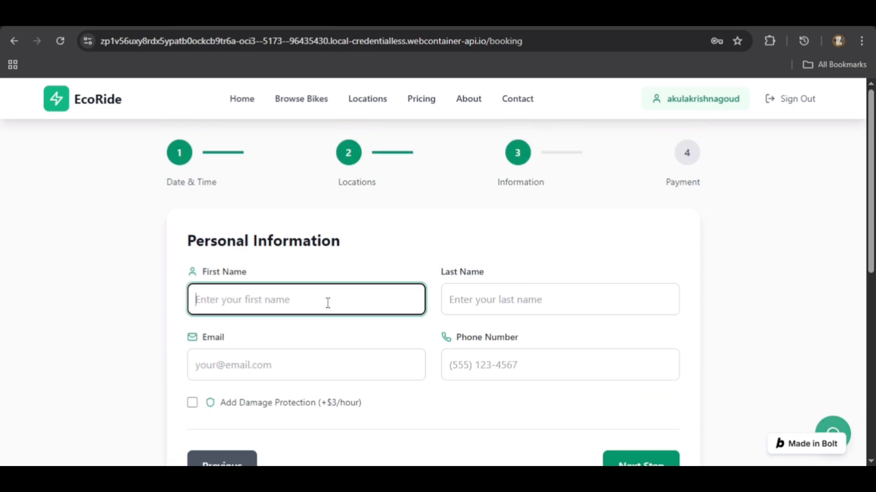
type("K")
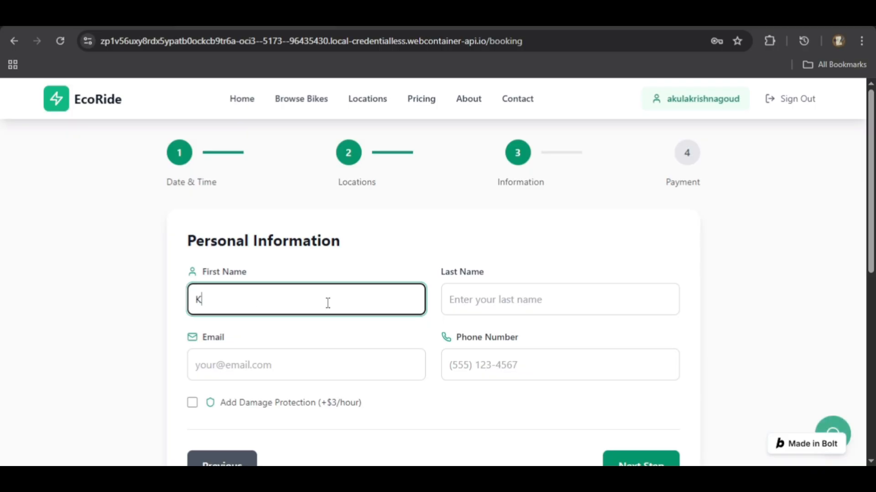
type("rishna")
key("Tab")
type("A")
left_click(354, 364)
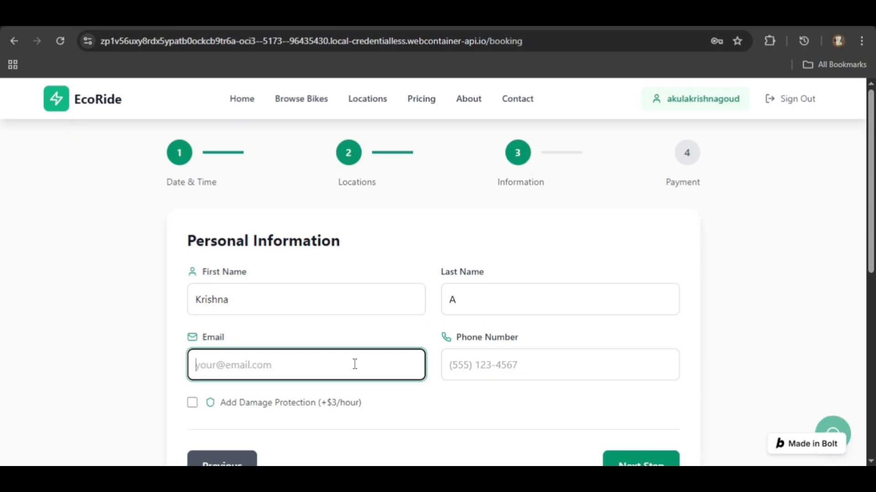
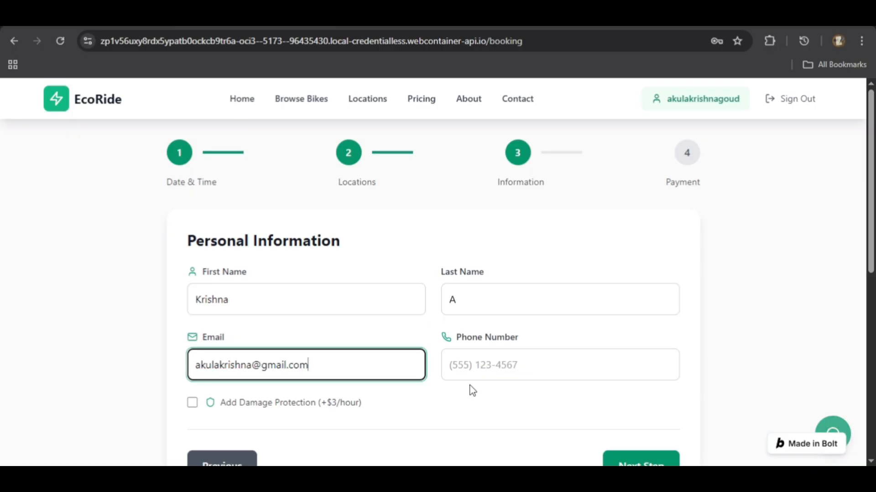
left_click(470, 370)
type("1234567891")
Add damage protection at +$3/hour to the booking and continue to the payment stage.
scroll(197, 398, "down", 1)
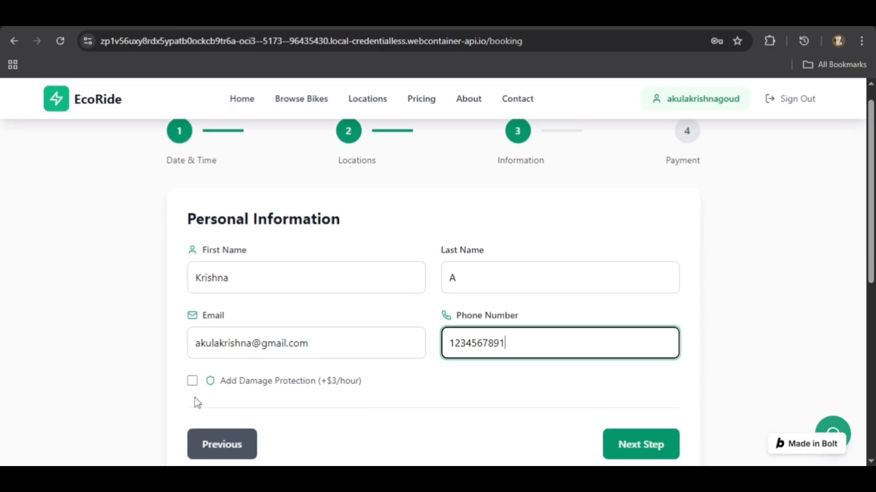
left_click(192, 349)
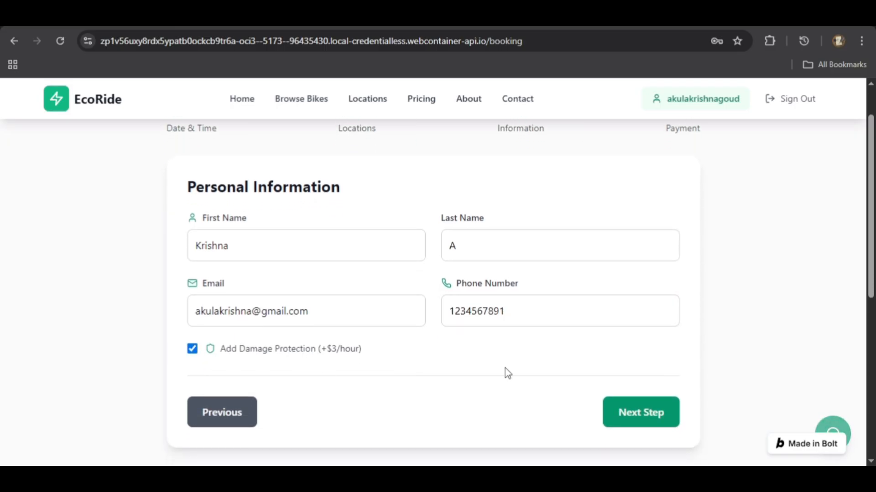
scroll(658, 444, "up", 1)
left_click(657, 449)
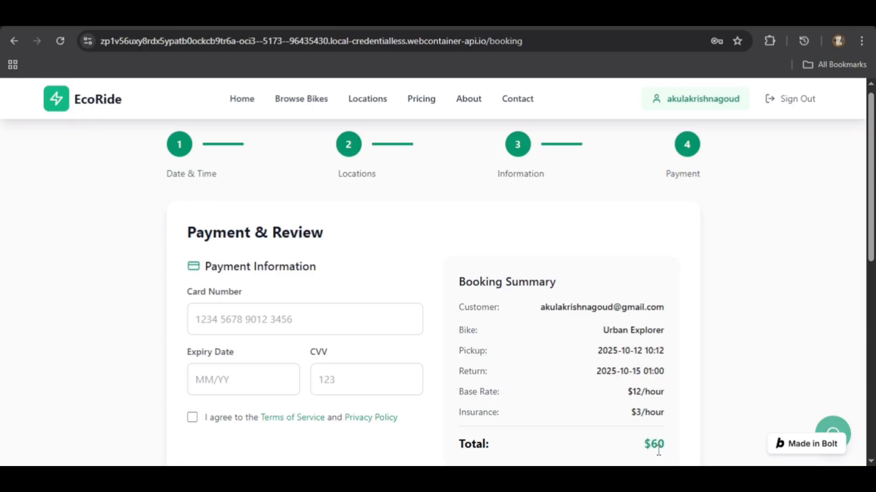
Review the payment form and the booking summary with its dates, rates and total.
scroll(510, 305, "down", 1)
scroll(510, 306, "down", 2)
scroll(599, 341, "up", 1)
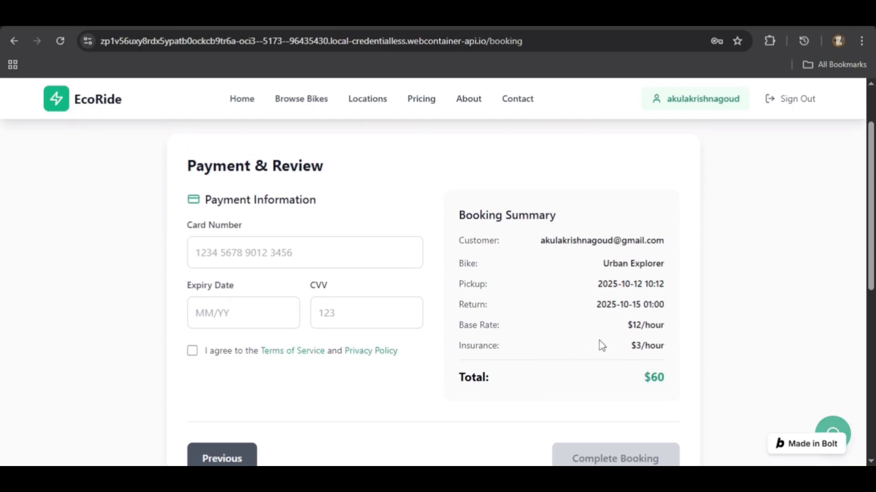
scroll(566, 209, "up", 1)
scroll(565, 209, "up", 1)
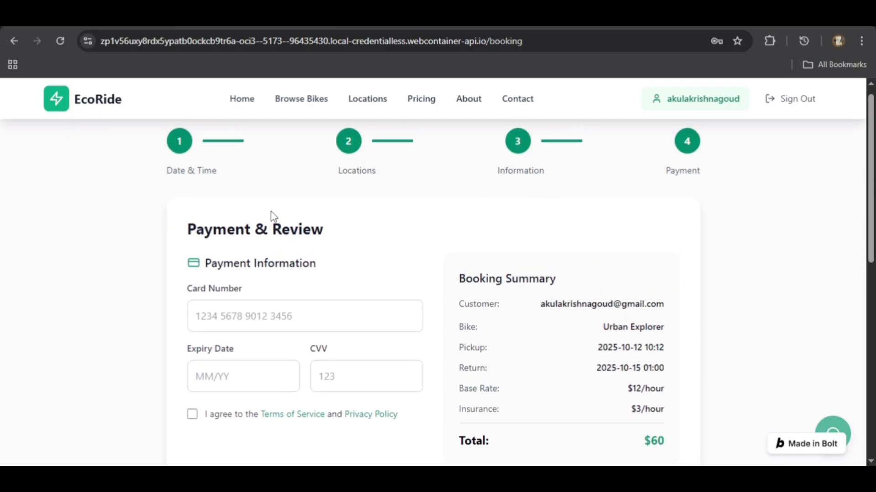
scroll(327, 250, "down", 5)
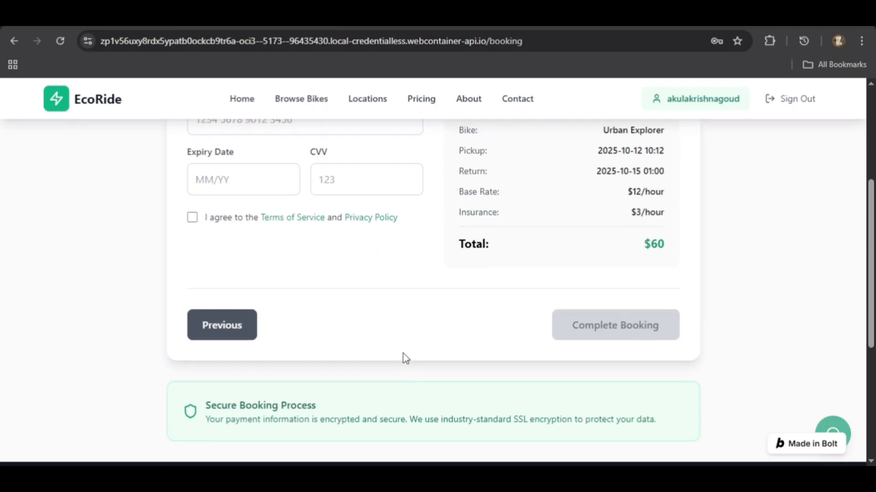
scroll(600, 352, "up", 3)
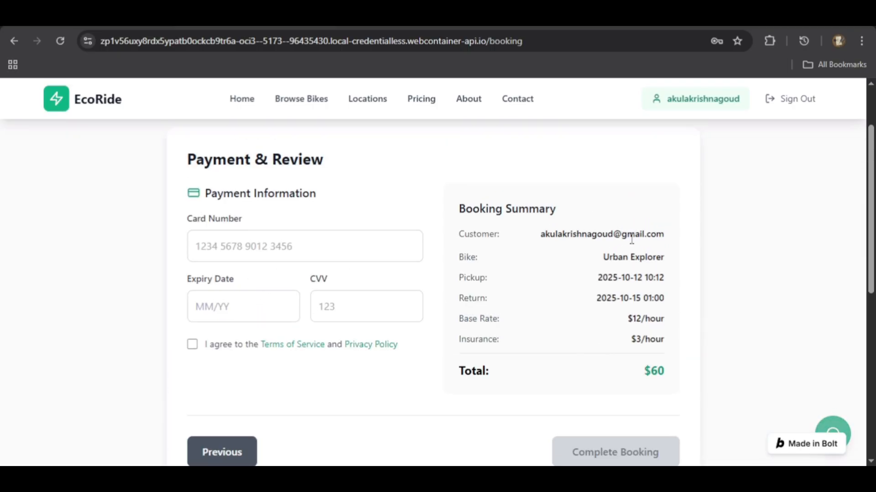
Enter the card number, expiry date and CVV, and agree to the Terms of Service and Privacy Policy.
left_click(319, 254)
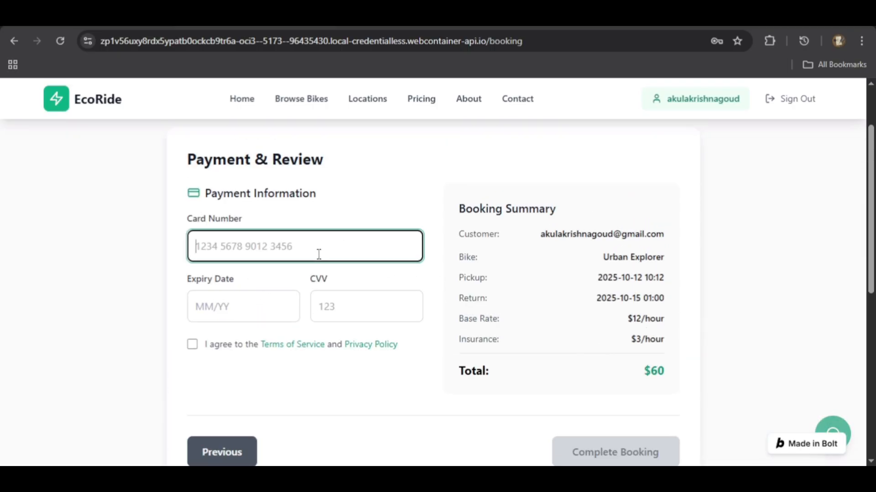
type("123456789")
left_click(237, 296)
type("01/12")
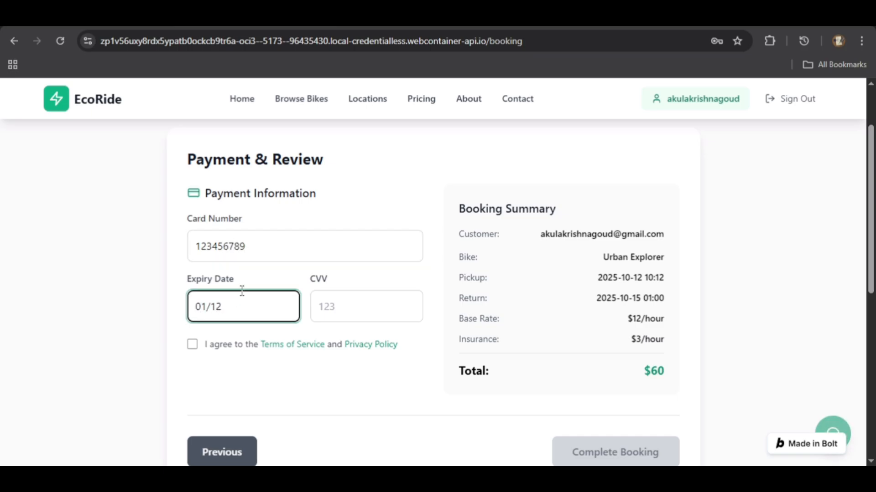
key("Tab")
type("123")
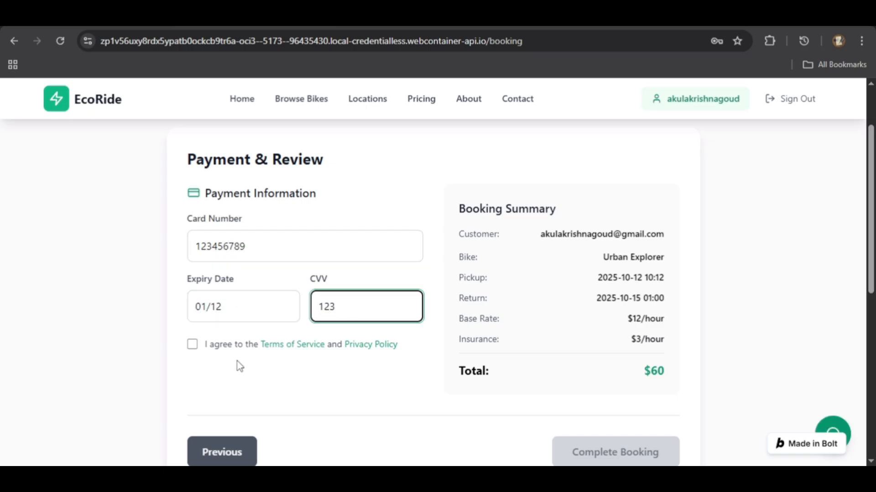
left_click(193, 346)
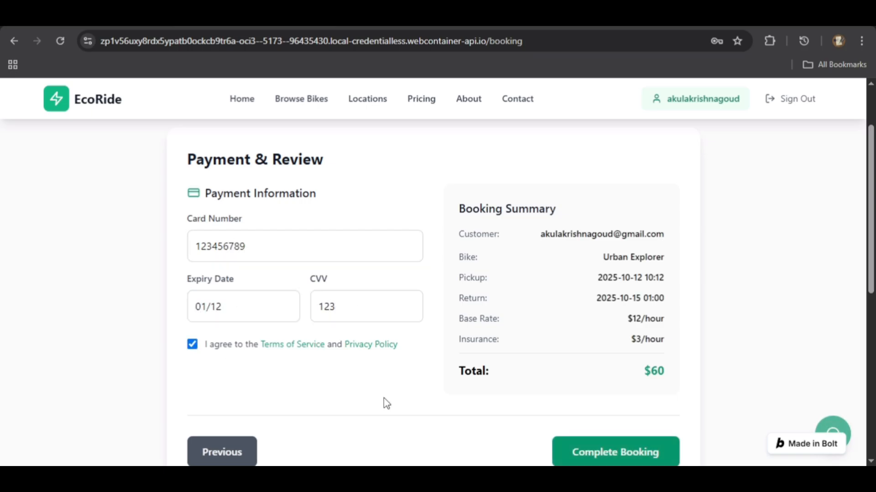
Submit the completed booking and return to the EcoRide home page.
left_click(623, 456)
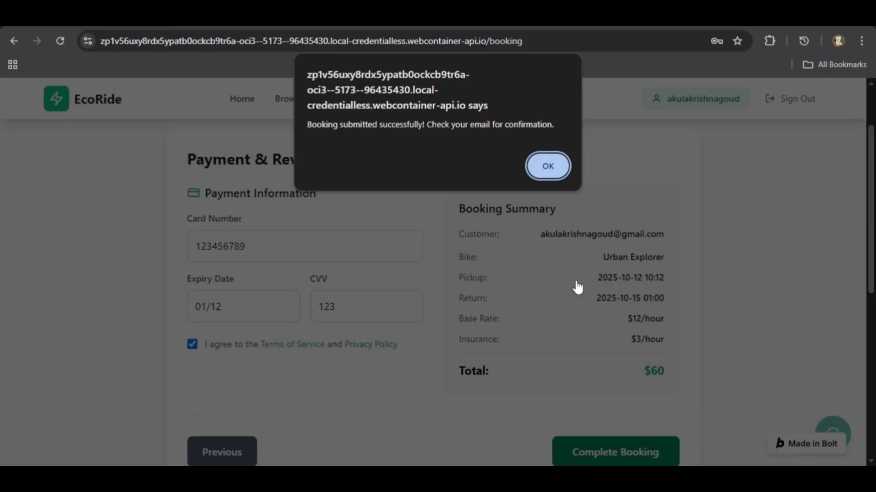
left_click(546, 168)
scroll(502, 155, "up", 2)
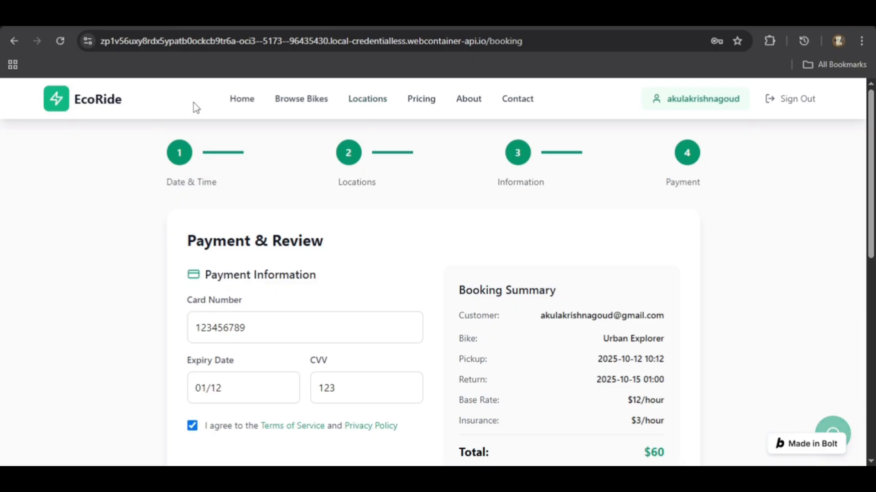
left_click(242, 100)
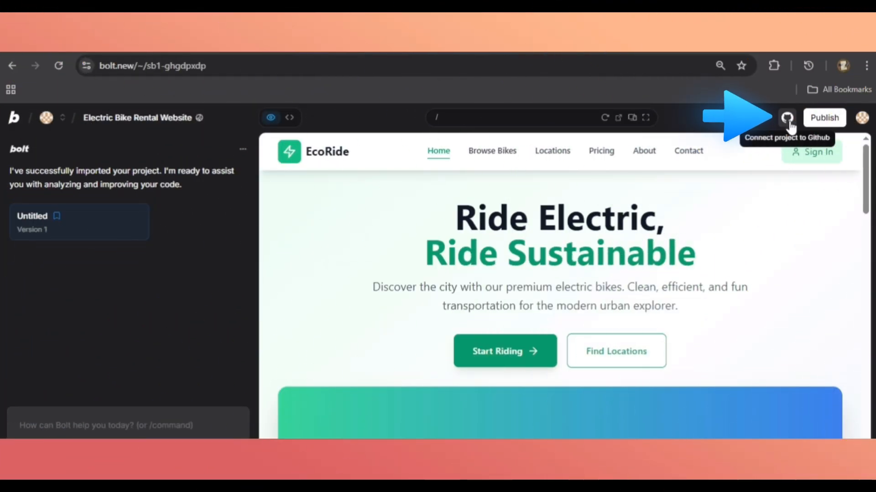
In the Bolt project, connect to GitHub by creating a private repository named EcoRide.
left_click(789, 121)
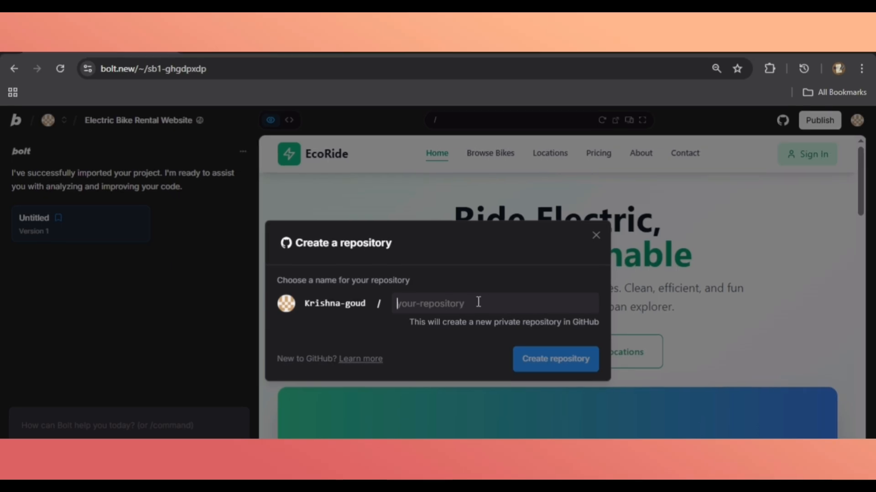
type("EcoRide")
left_click(556, 360)
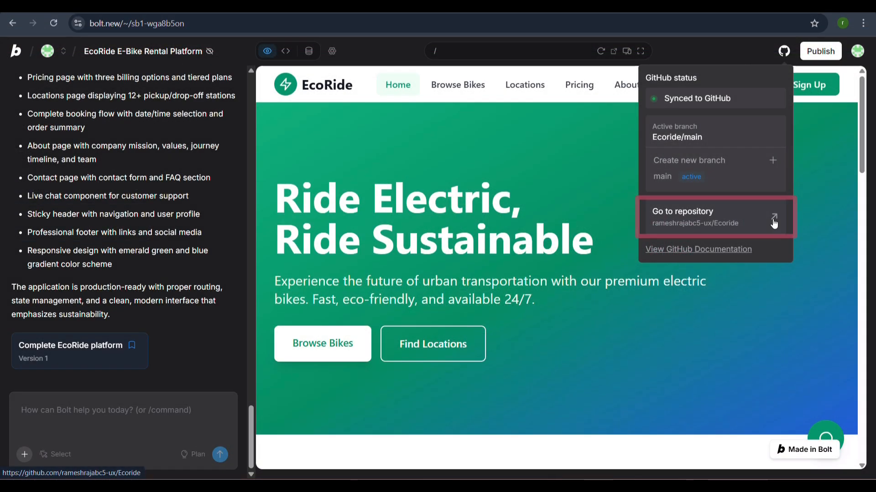
Open the synced Ecoride repository on GitHub and look through its file list.
left_click(774, 222)
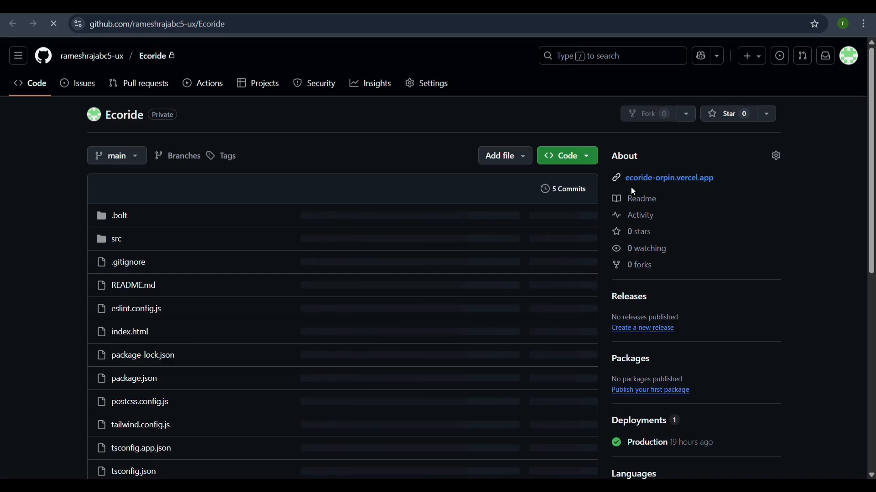
scroll(293, 214, "down", 1)
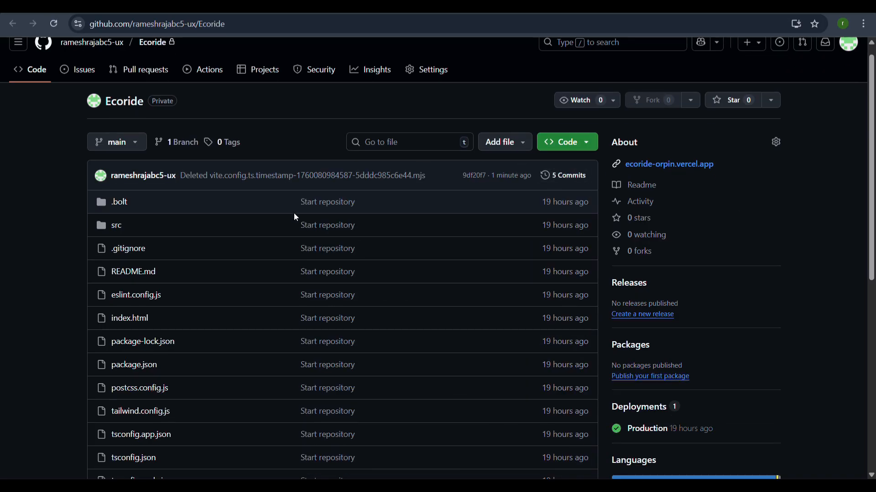
scroll(296, 218, "down", 5)
scroll(295, 217, "up", 6)
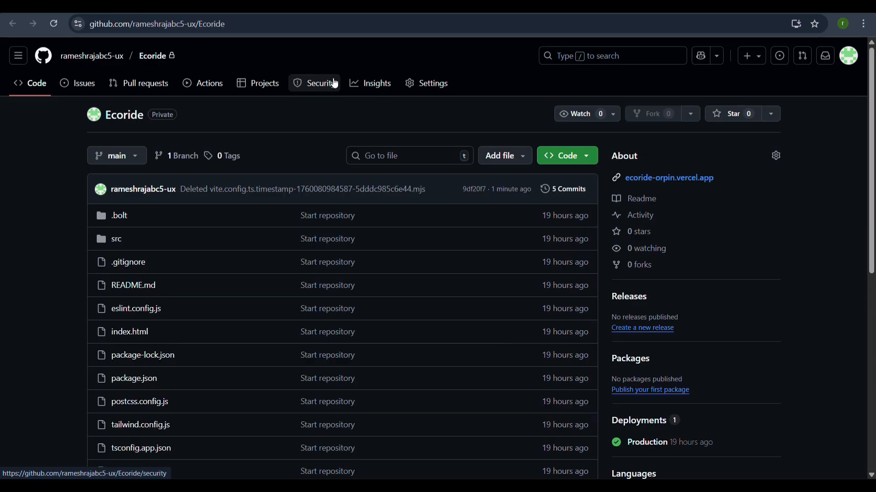
Switch to Vercel and start a new project by importing the Ecoride Git repository.
left_click(507, 7)
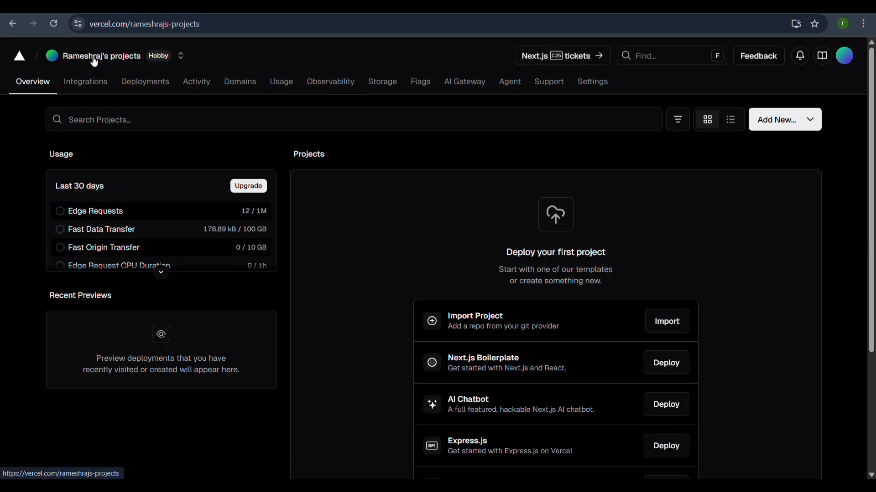
left_click(786, 128)
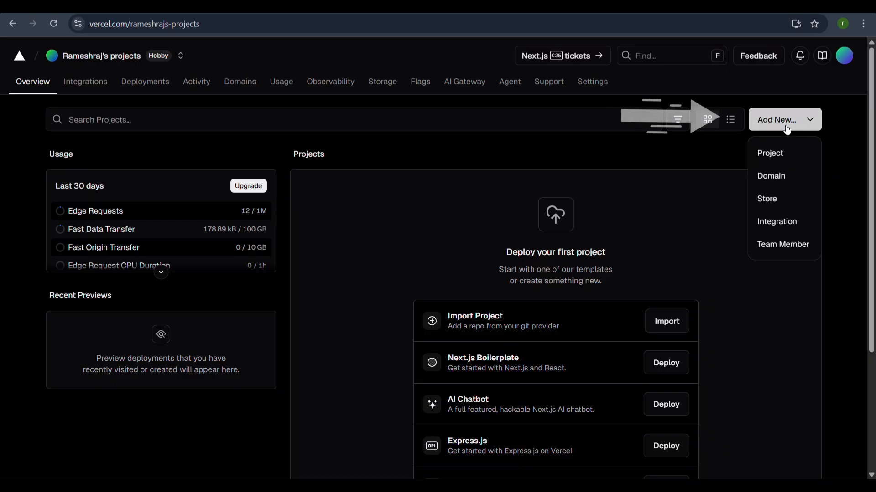
left_click(779, 155)
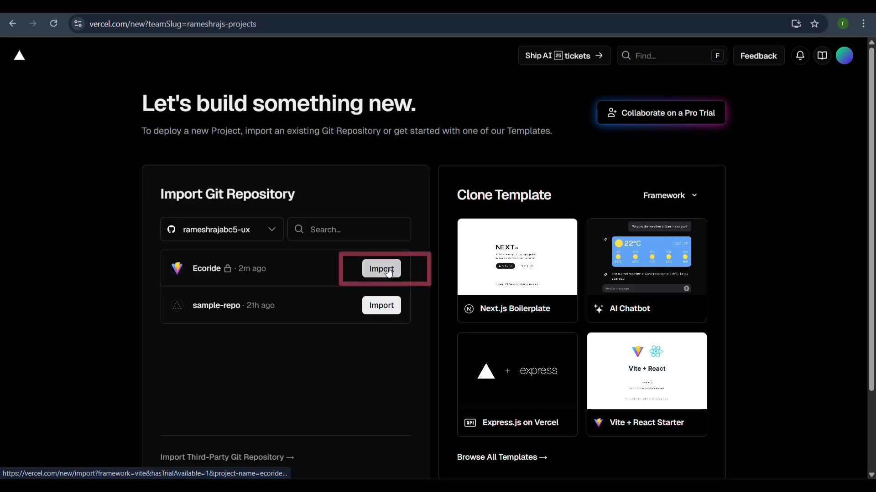
left_click(322, 284)
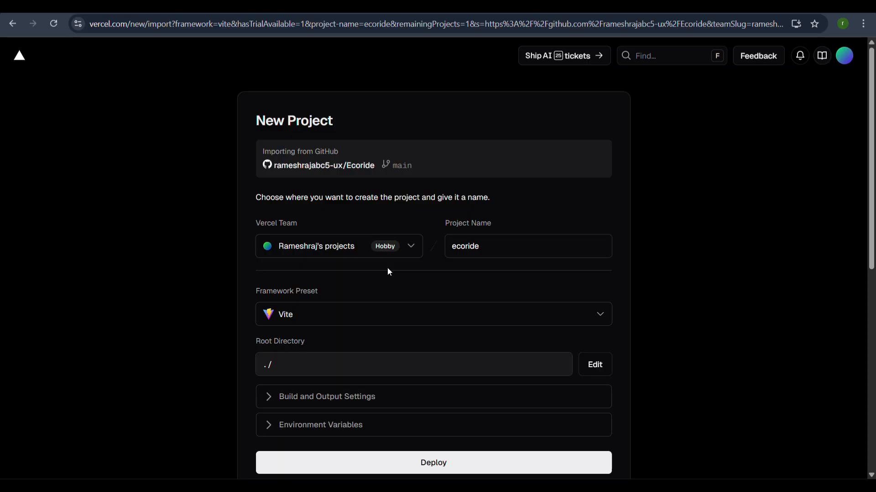
View the available framework presets for the new project, keeping Vite selected.
scroll(388, 270, "down", 1)
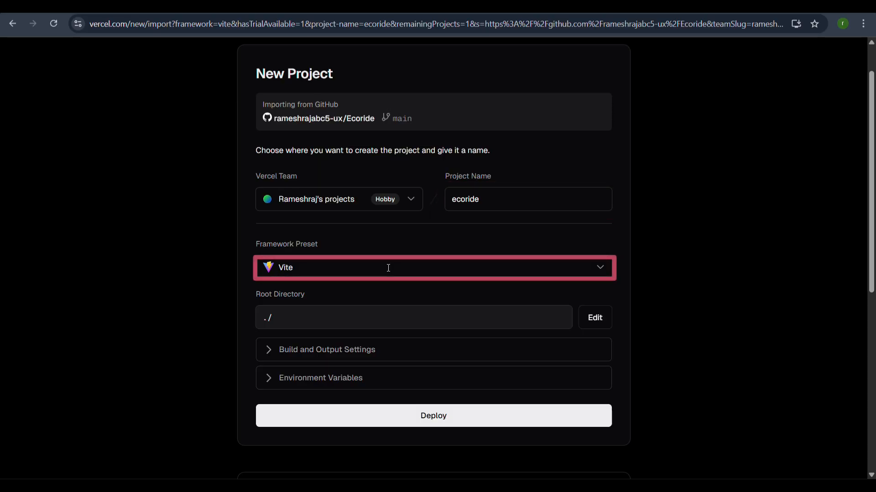
left_click(598, 277)
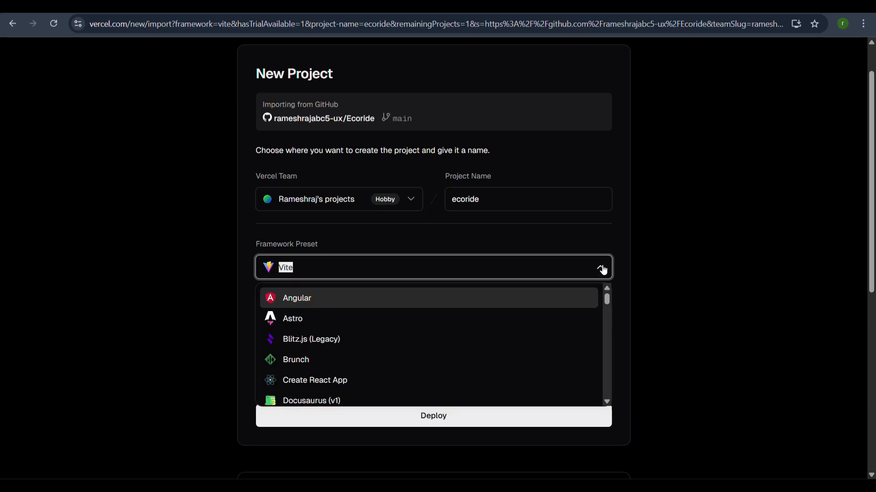
left_click(602, 270)
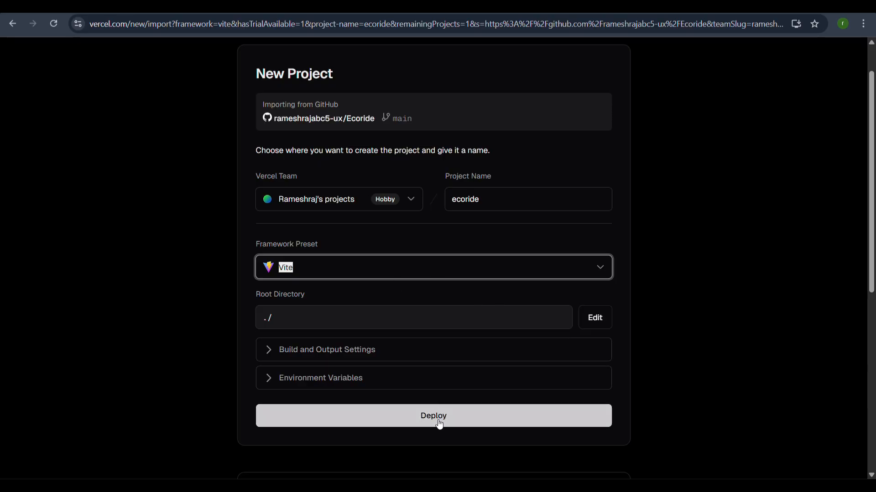
Check the environment variables section without adding any, and deploy the ecoride project.
left_click(270, 380)
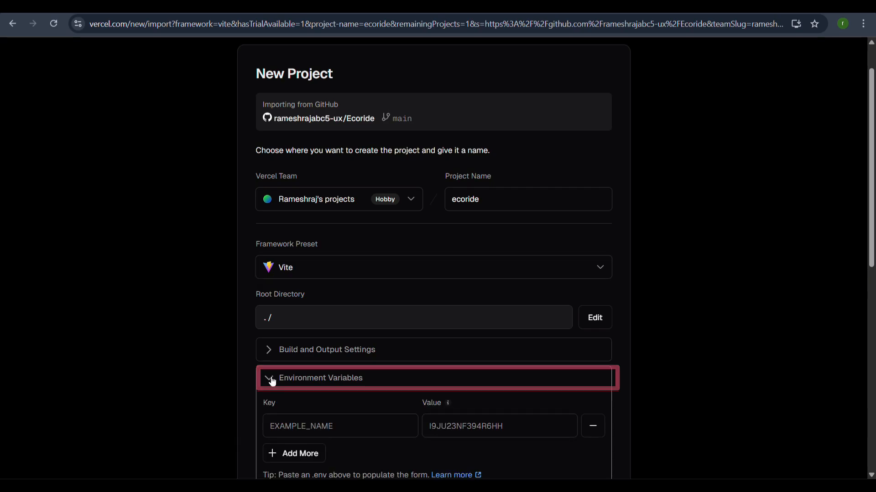
scroll(272, 355, "down", 2)
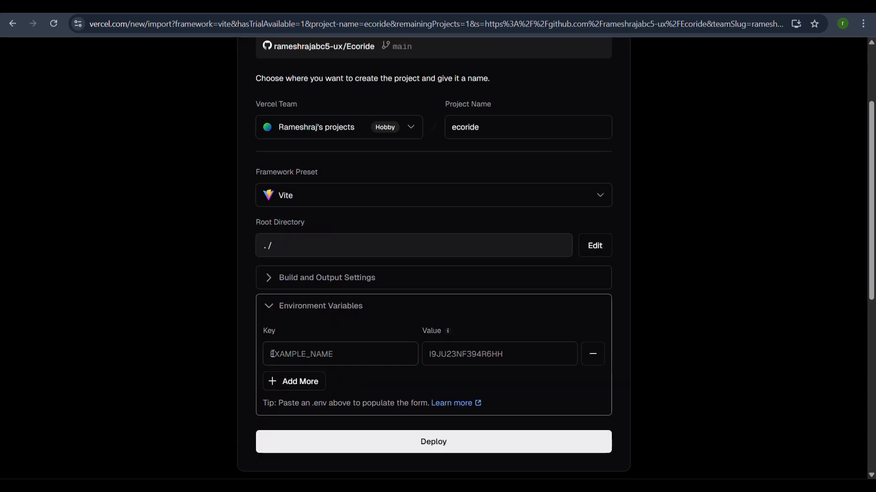
left_click(269, 308)
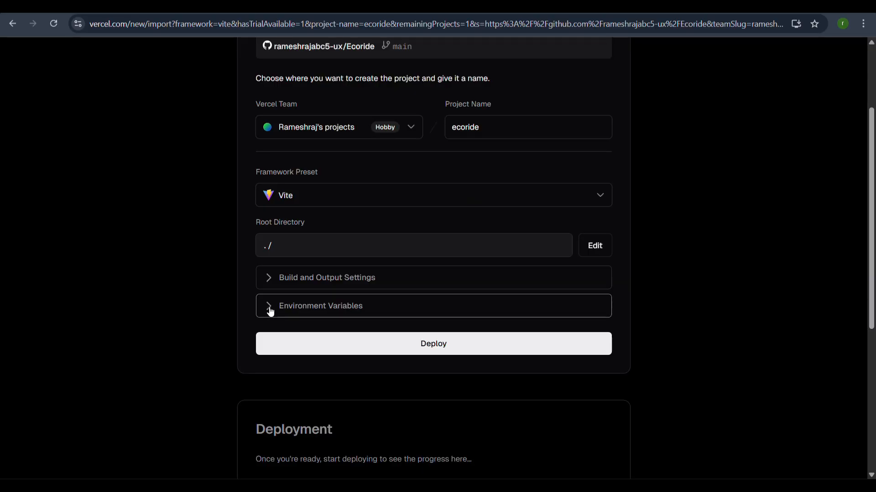
scroll(272, 312, "up", 2)
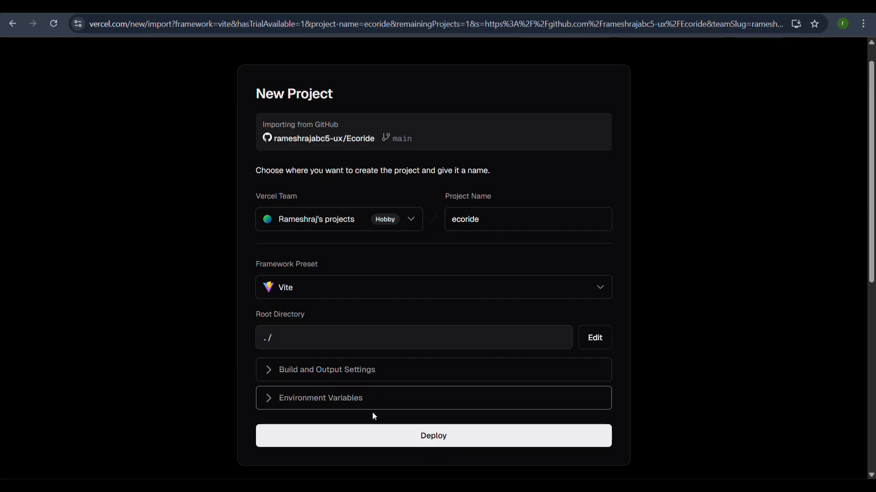
left_click(383, 440)
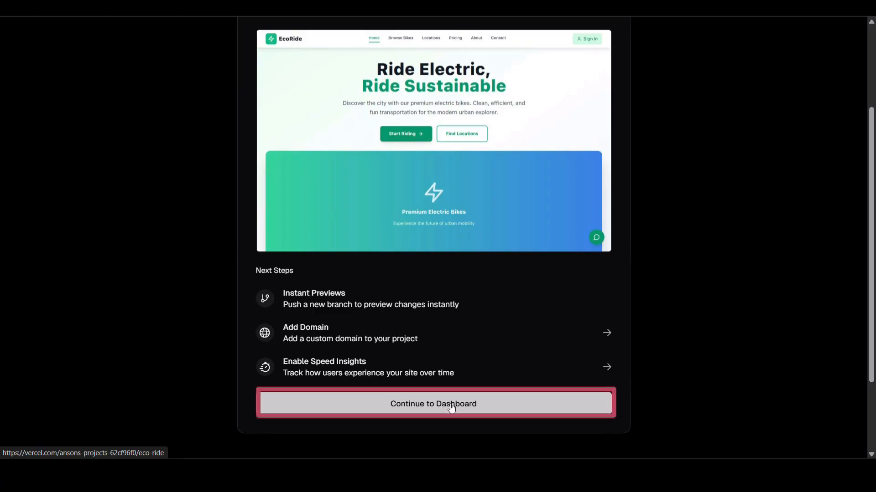
Continue to the deployed project's dashboard and dismiss the Speed Insights suggestion.
scroll(451, 401, "down", 2)
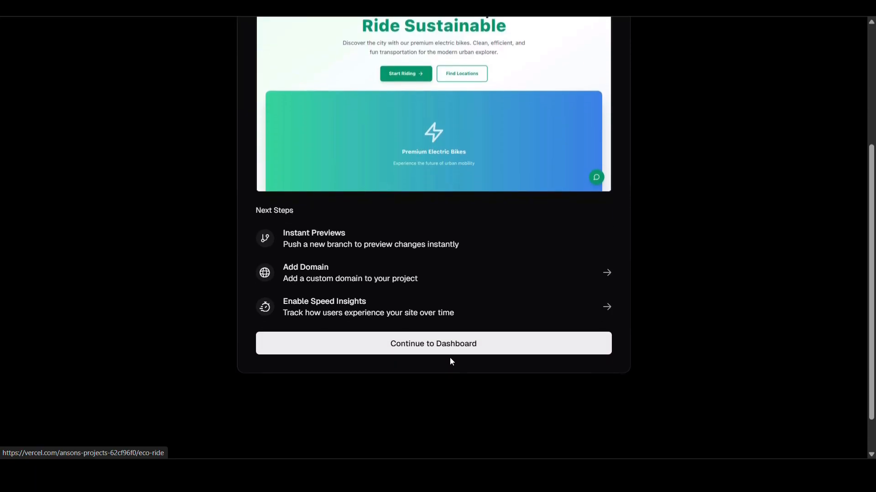
left_click(450, 346)
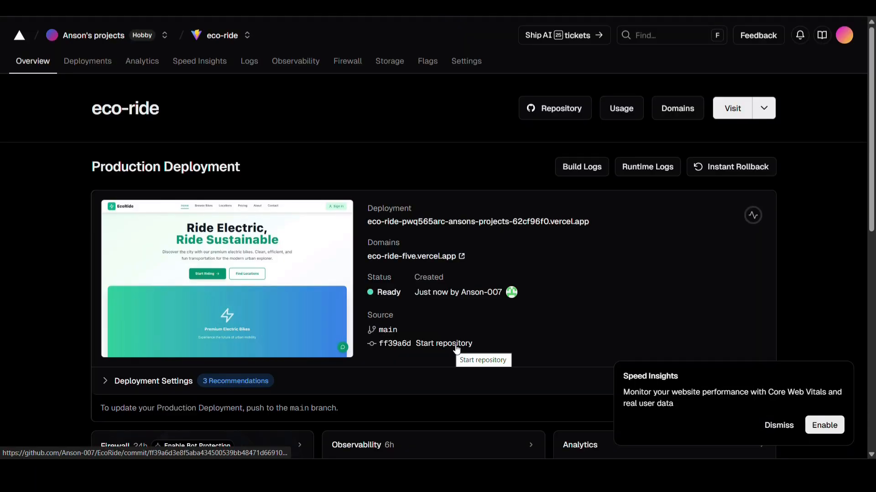
left_click(778, 425)
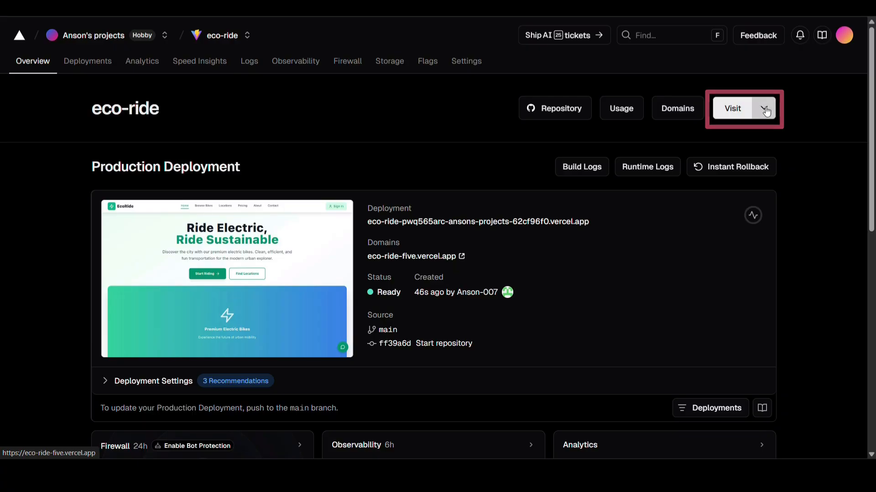
Open the live site at eco-ride-five.vercel.app and look through the whole EcoRide home page.
left_click(435, 259)
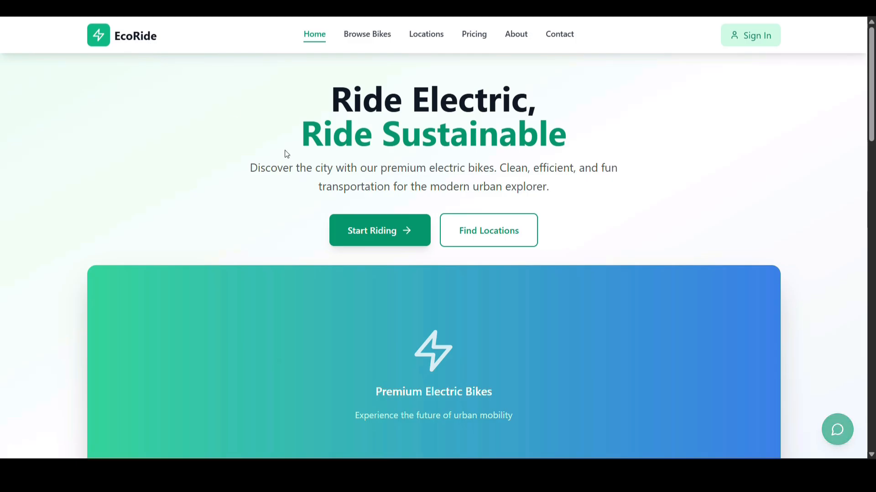
scroll(285, 151, "down", 3)
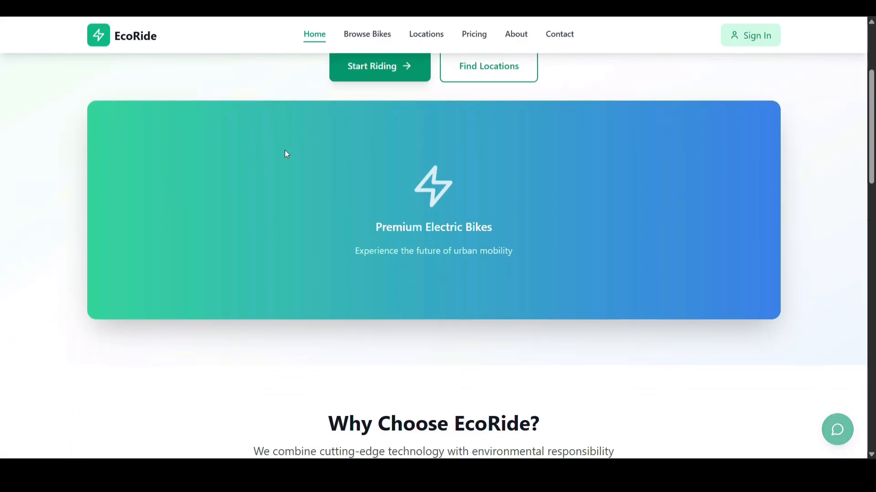
scroll(286, 154, "down", 5)
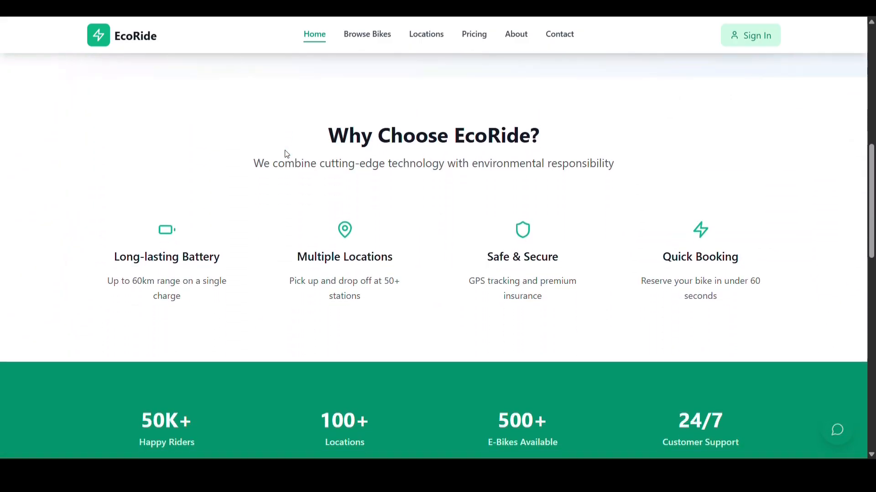
scroll(286, 154, "down", 6)
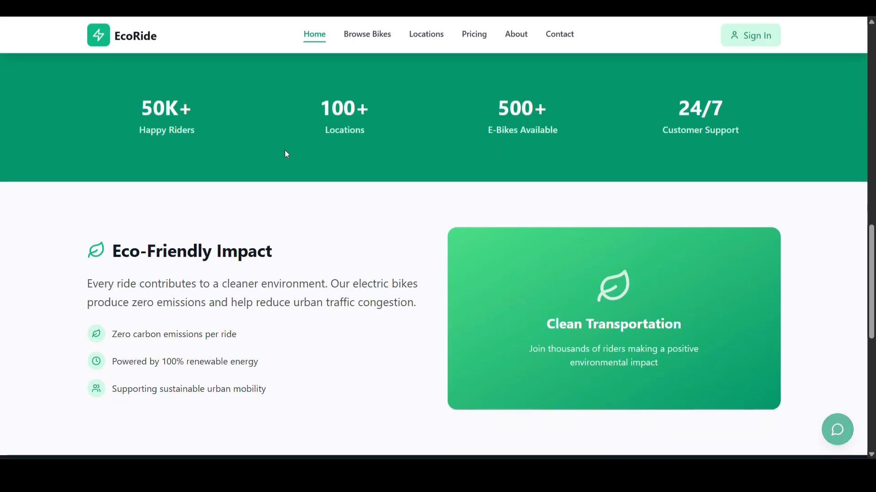
scroll(287, 154, "down", 5)
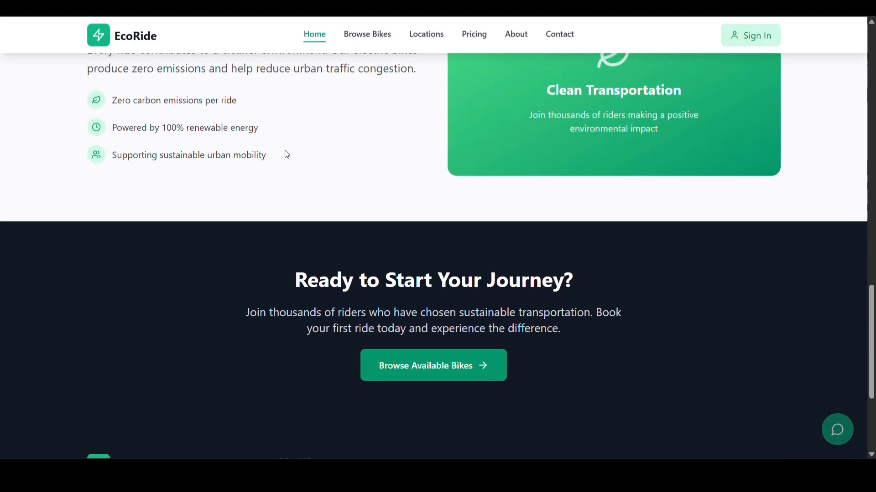
scroll(287, 154, "down", 3)
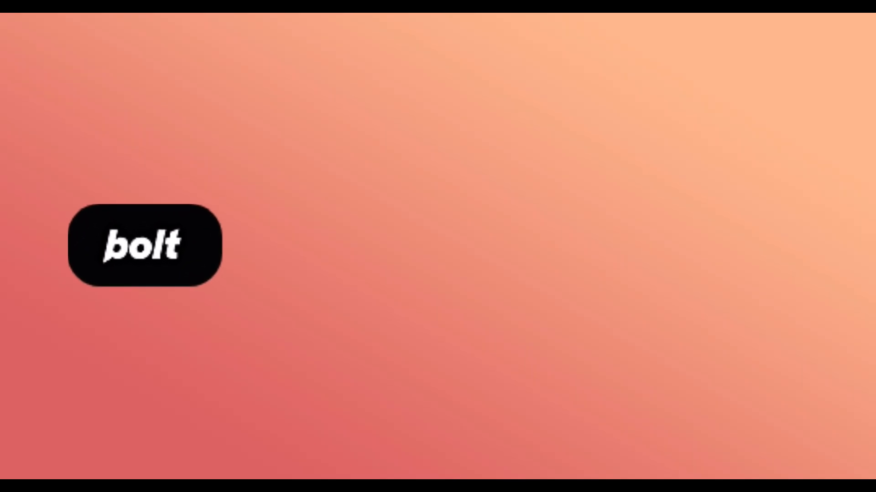